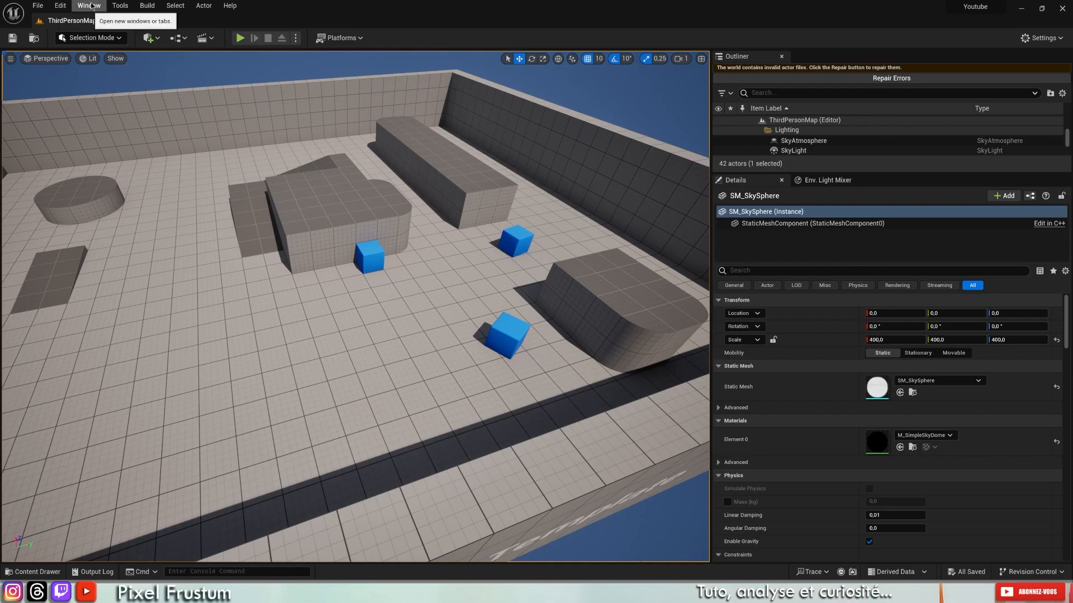
Open the project settings and search them for lumen.
click(60, 6)
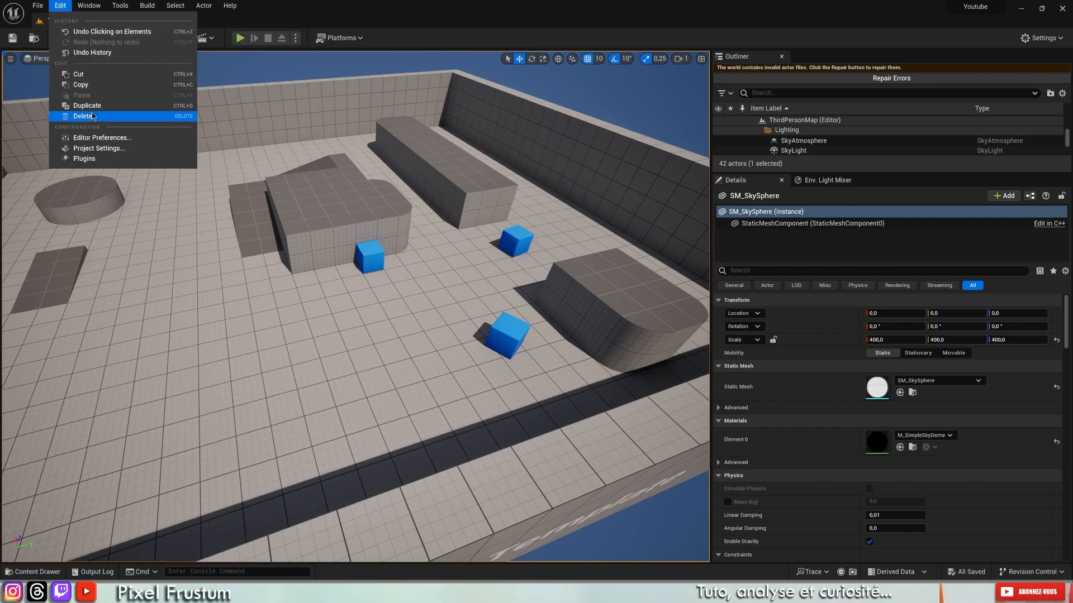
click(101, 148)
click(464, 135)
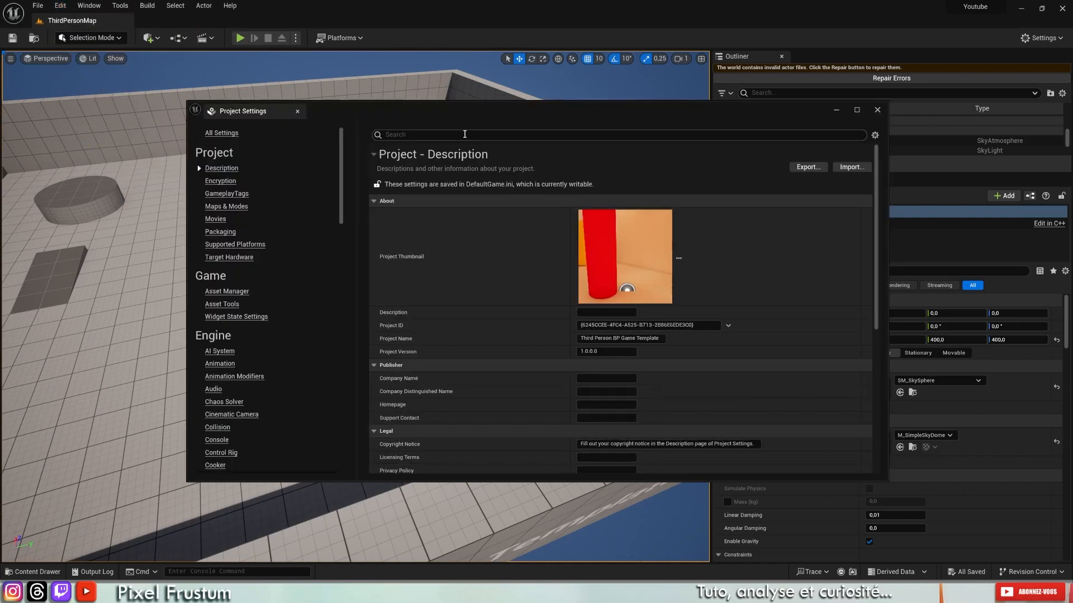
text(lumen)
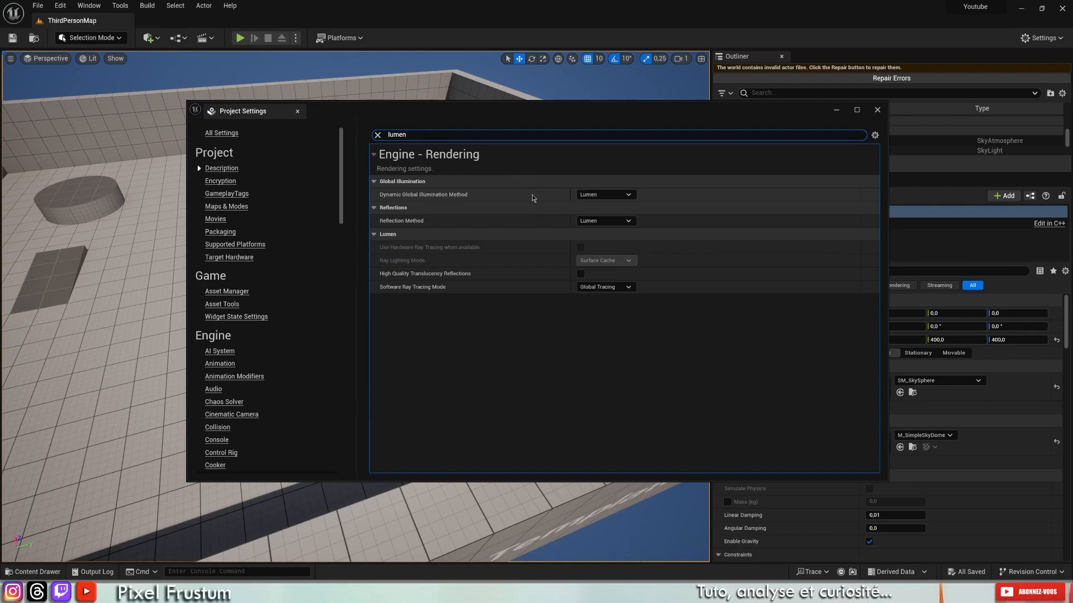
Review the options for Dynamic Global Illumination Method and Software Ray Tracing Mode, and close the project settings without changing them.
click(604, 194)
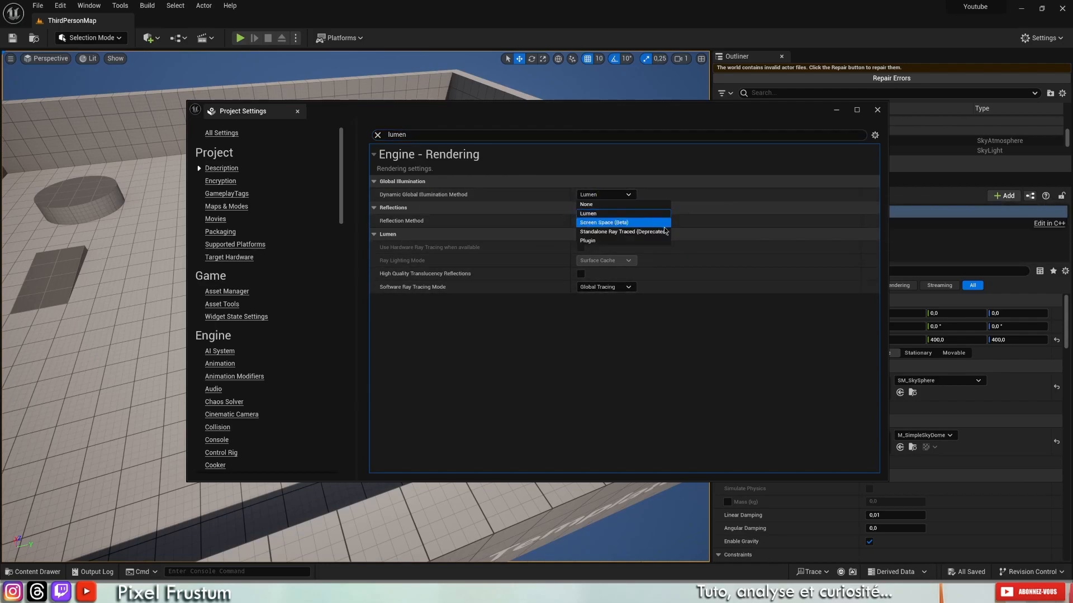
click(622, 155)
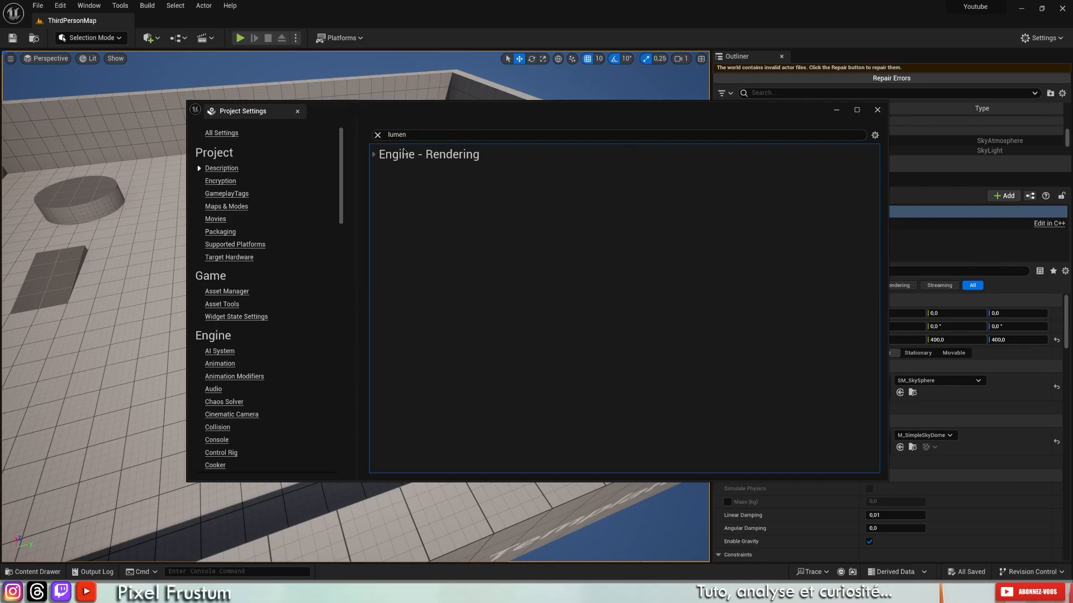
click(373, 155)
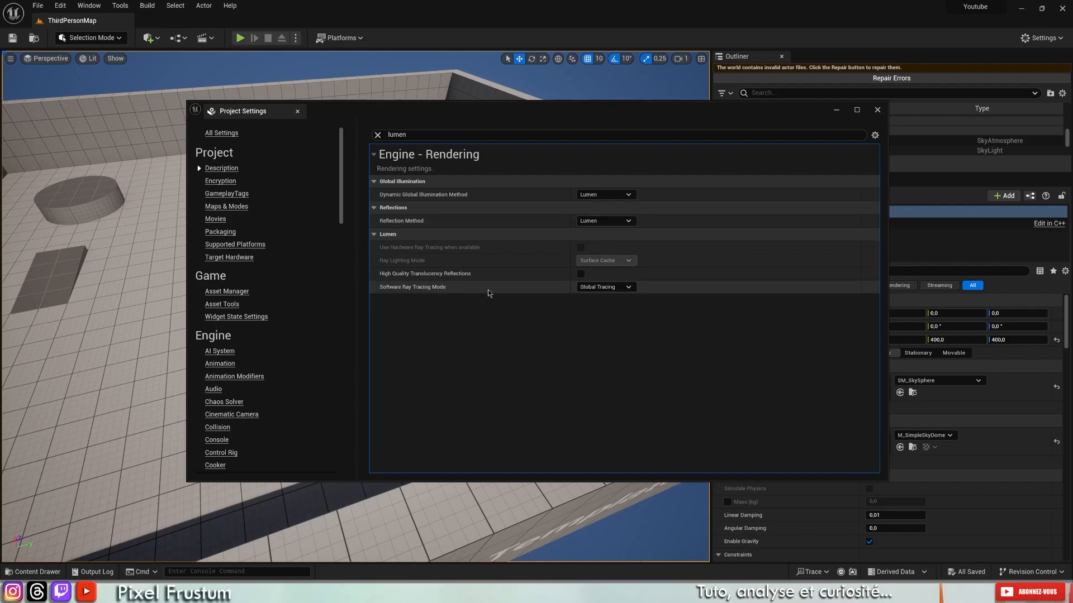
click(604, 287)
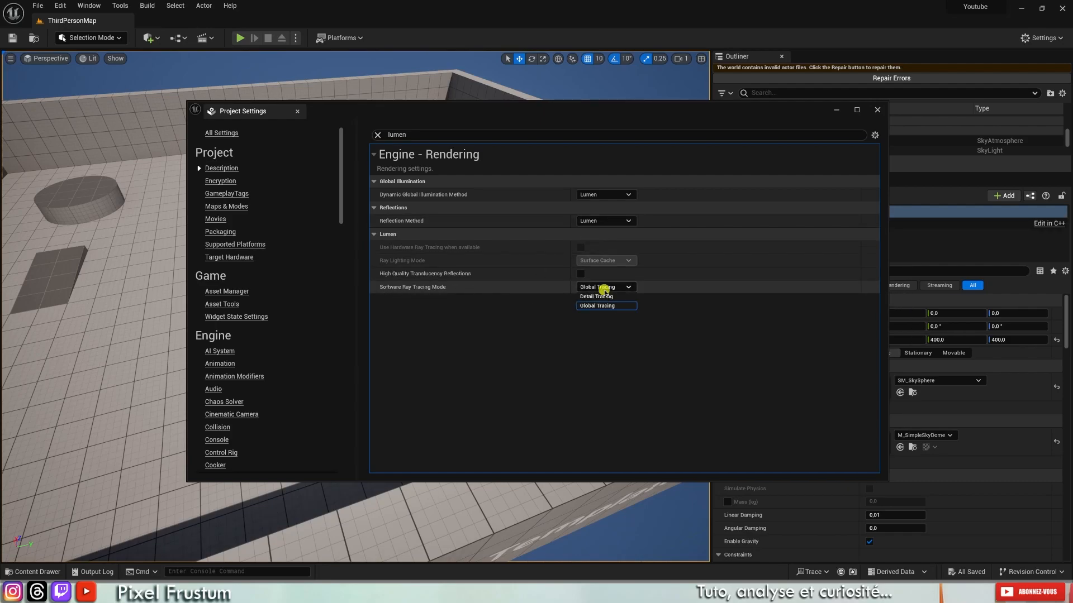
click(496, 326)
click(586, 285)
click(588, 285)
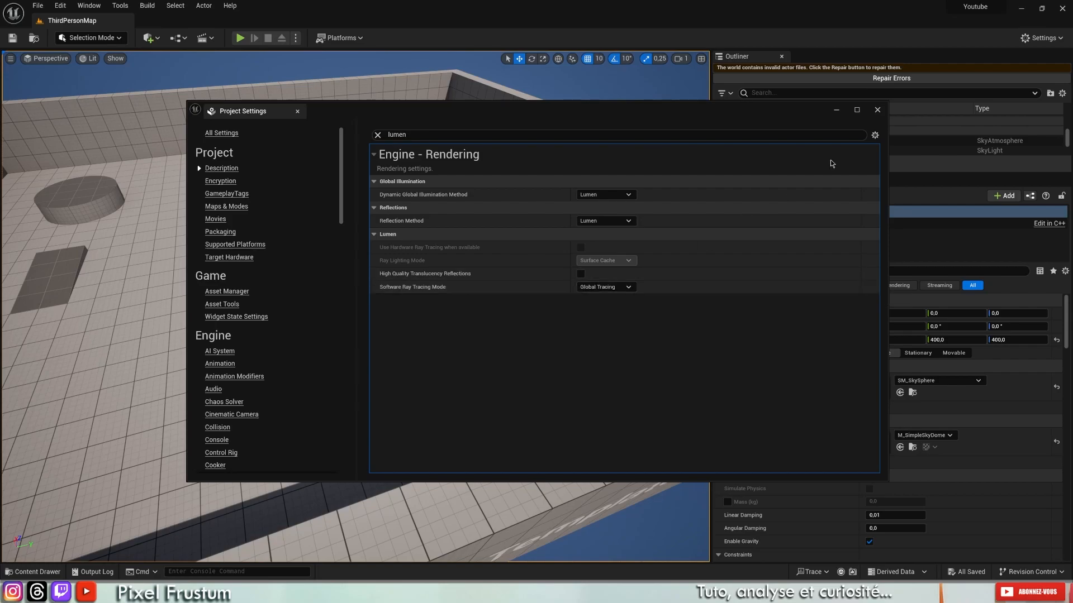
click(876, 110)
Begin a console command with r.lumen.visualize.card to list the matching Lumen visualization commands.
right_drag(453, 227, 424, 265)
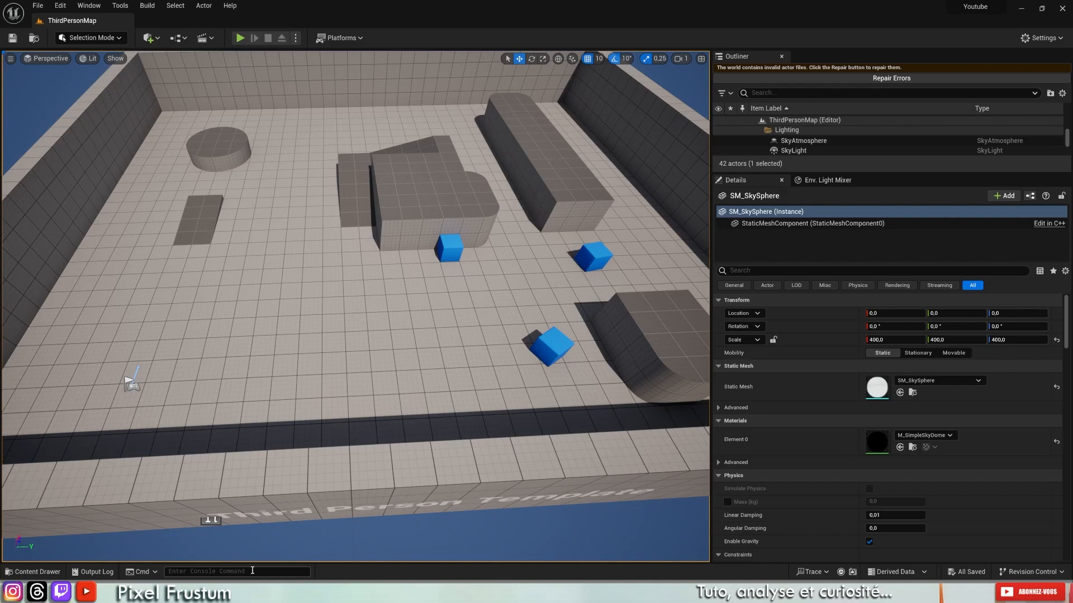
mouse_move(600, 592)
click(237, 571)
text(r.lu)
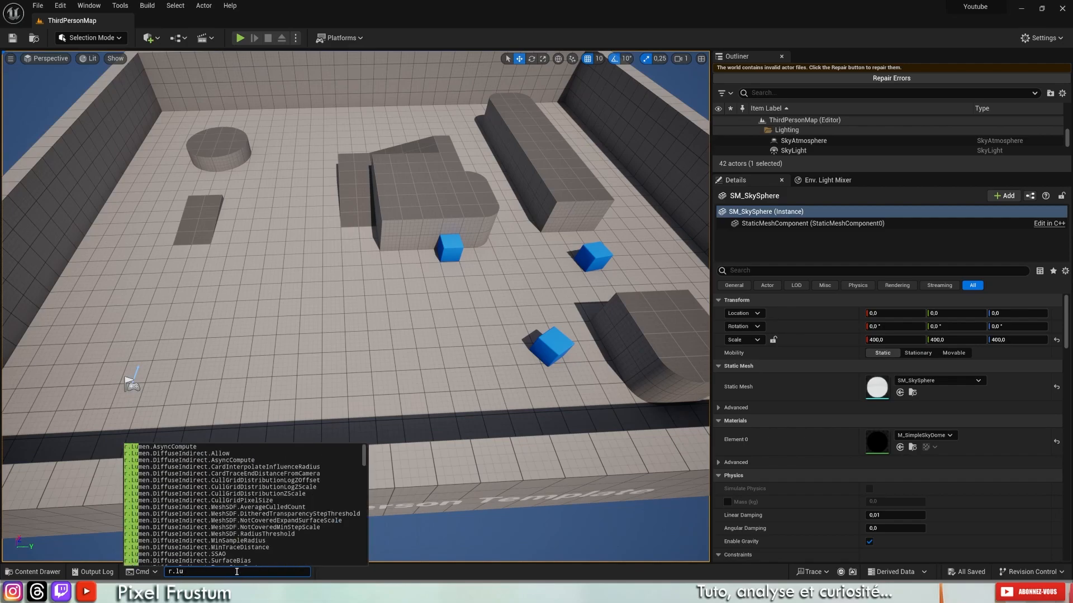
text(men)
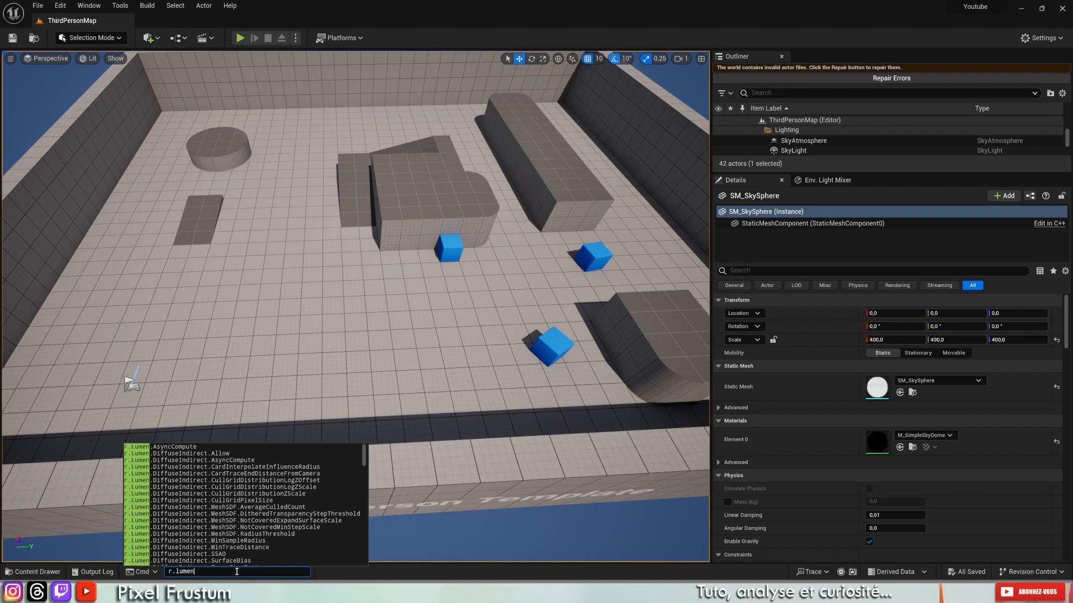
text(.visua)
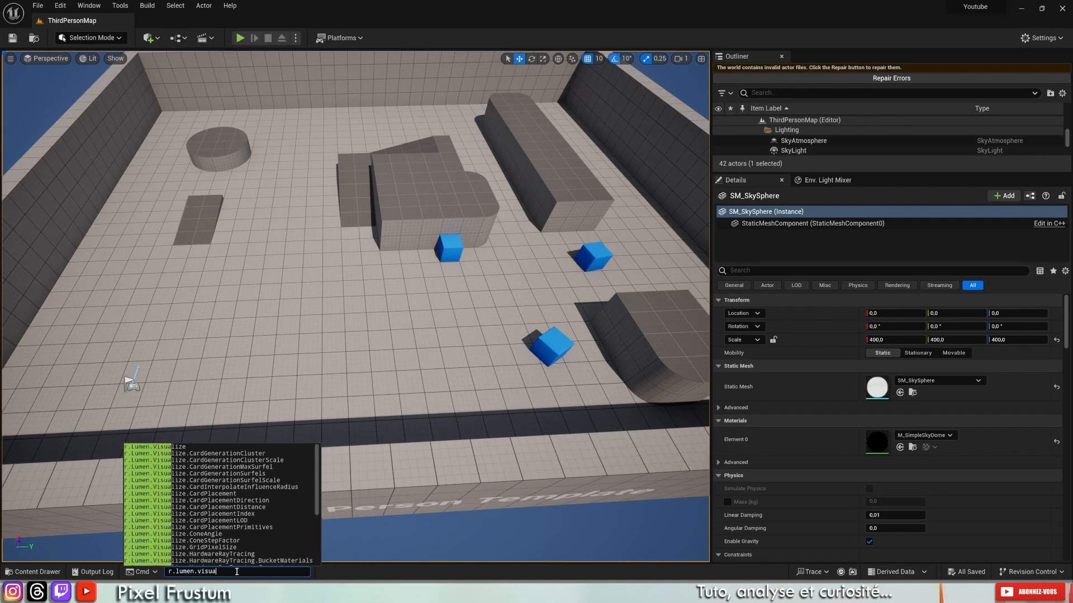
text(lize)
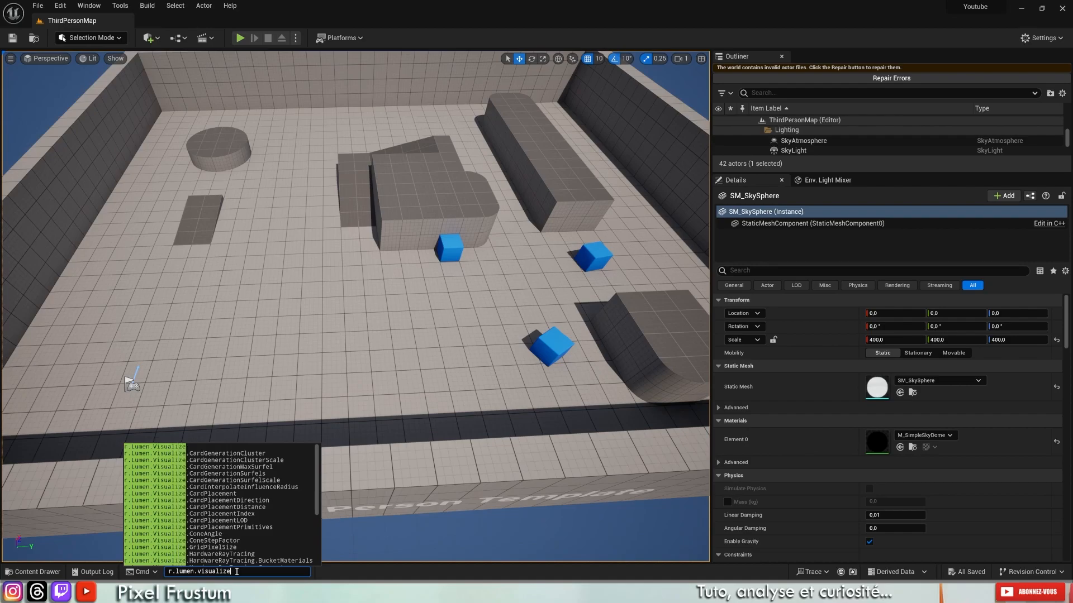
text(.card)
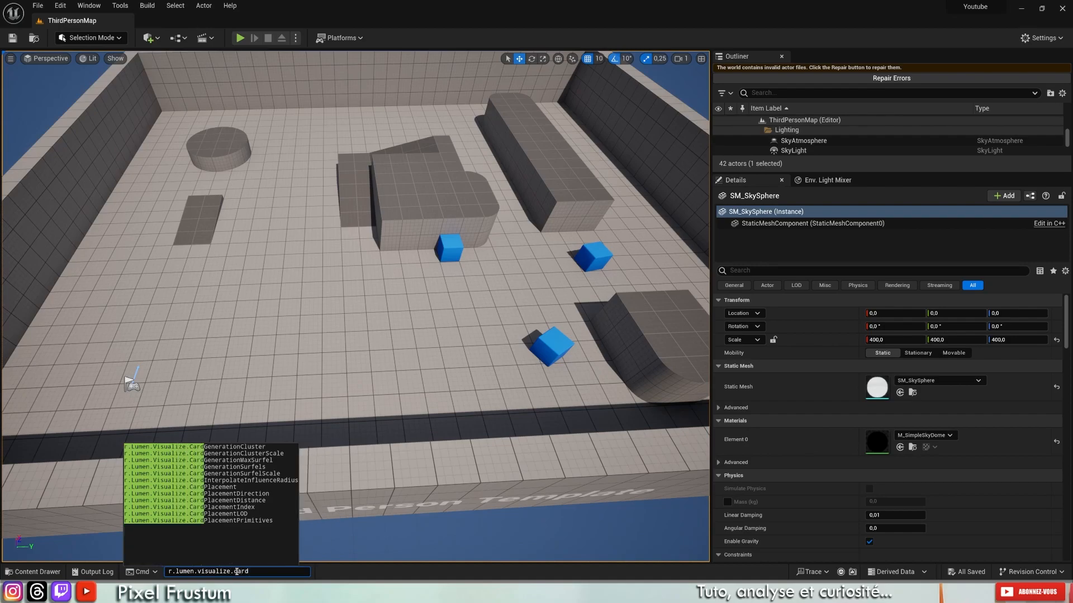
key(BackSpace)
key(BackSpace)
key(BackSpace)
key(BackSpace)
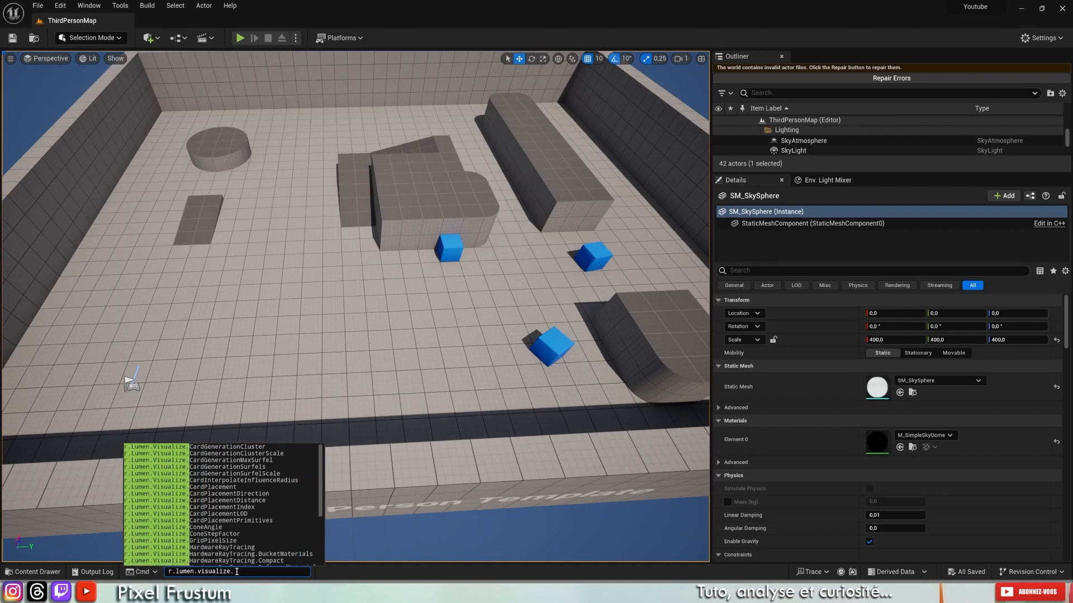
text(card)
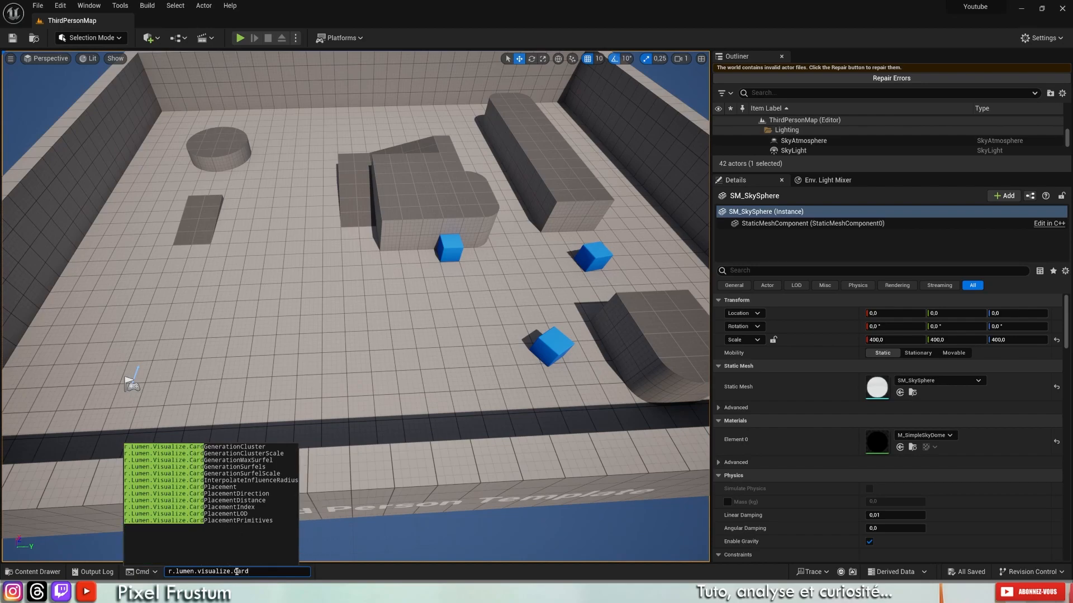
key(BackSpace)
text(Placeme)
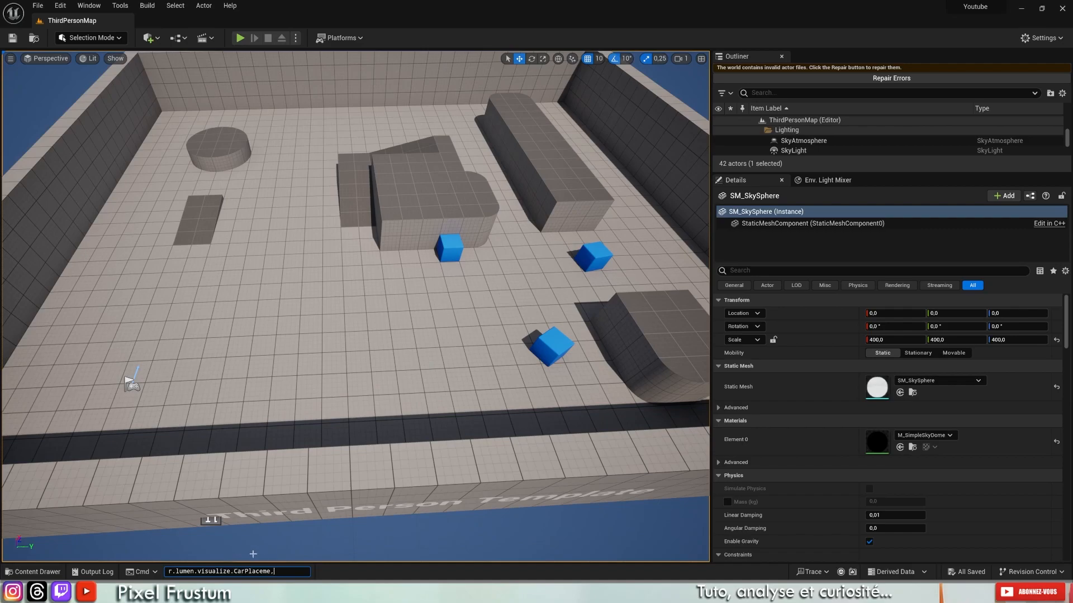
key(BackSpace)
key(BackSpace)
key(BackSpace)
key(BackSpace)
key(BackSpace)
key(BackSpace)
key(BackSpace)
text(d)
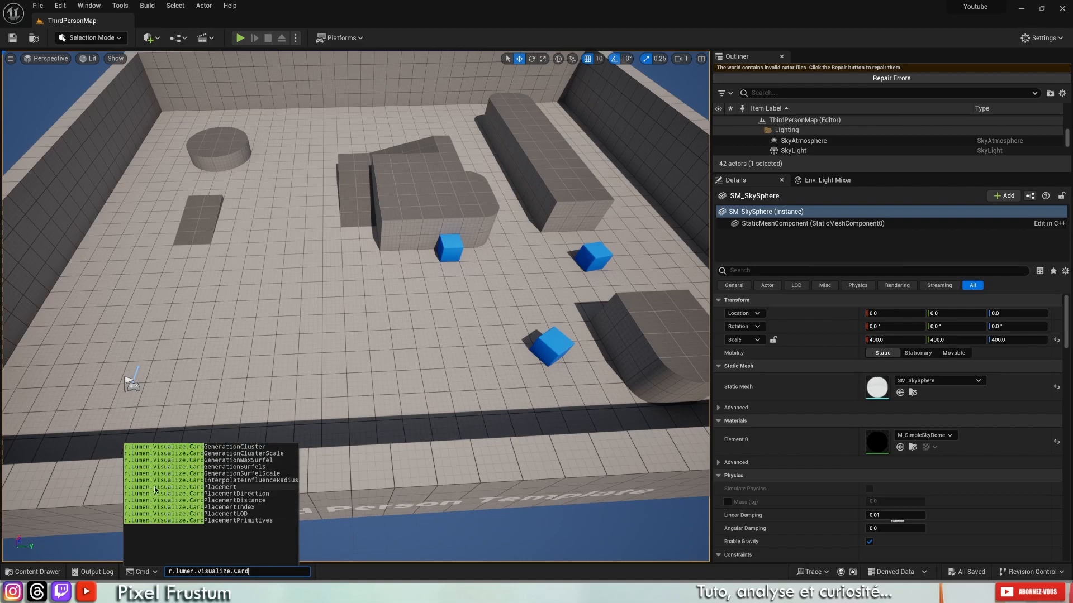
Complete the console command as r.Lumen.Visualize.CardPlacement 1 and run it.
click(219, 488)
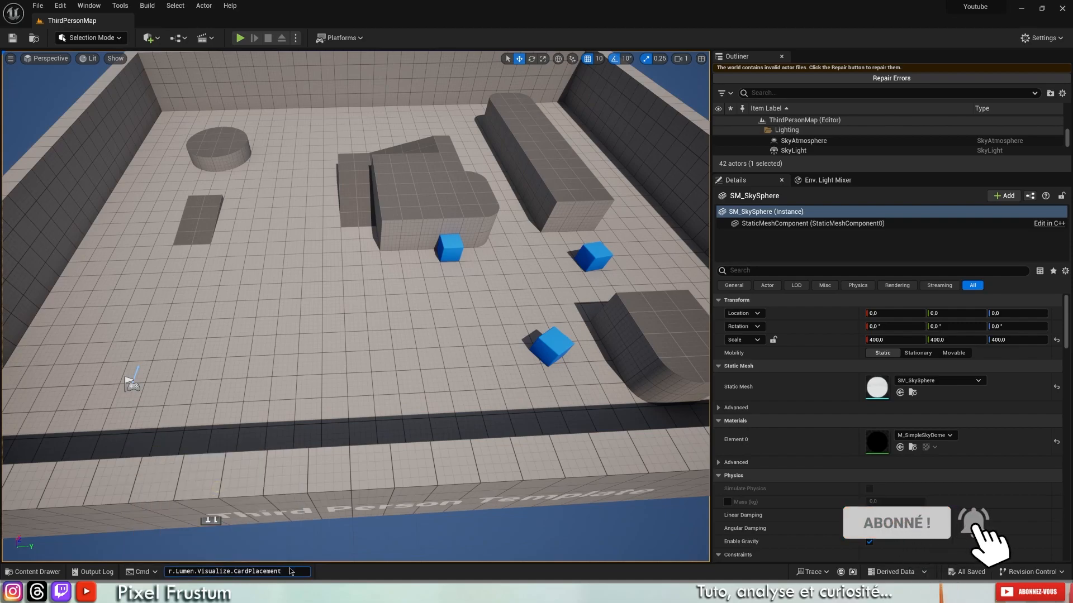
text(1)
key(Return)
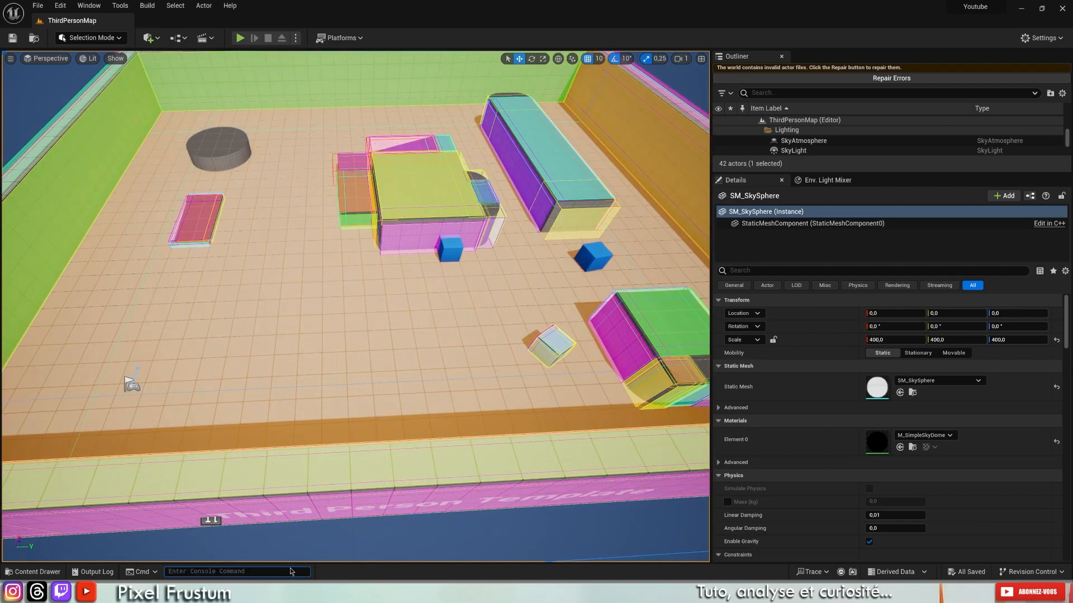
Raise the blue cube SM_ChamferCube3 high above the level's walls, to a Z location of about 1140.
right_drag(326, 239, 281, 174)
scroll(283, 245, up, 10)
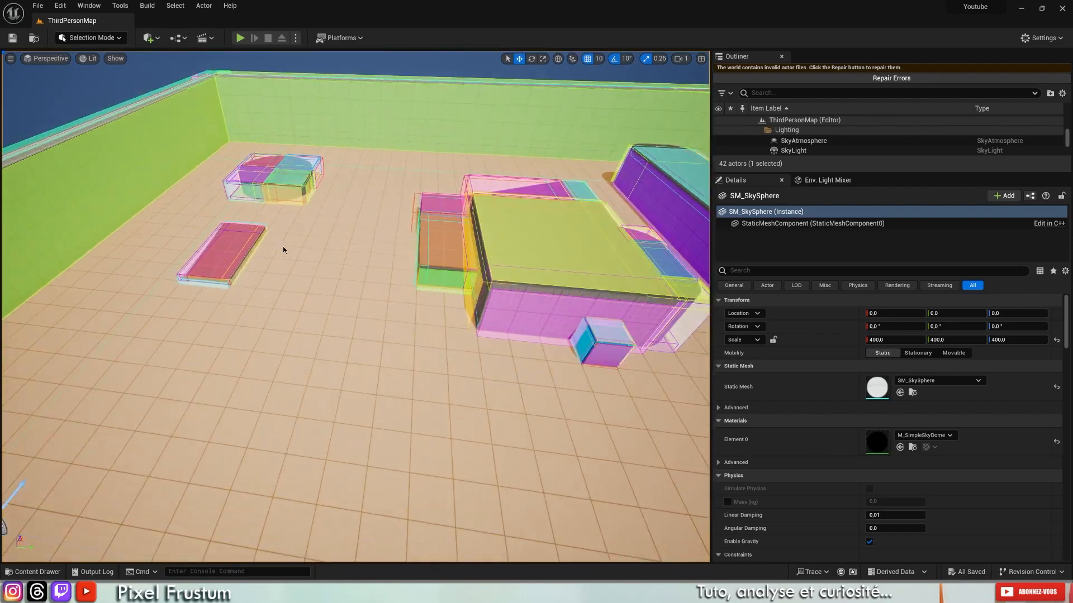
right_drag(282, 248, 22, 406)
click(284, 277)
right_drag(284, 278, 317, 294)
key(s)
drag(204, 276, 370, 410)
mouse_move(289, 323)
right_down()
mouse_move(319, 326)
mouse_move(294, 318)
right_up()
key(s)
drag(326, 314, 311, 84)
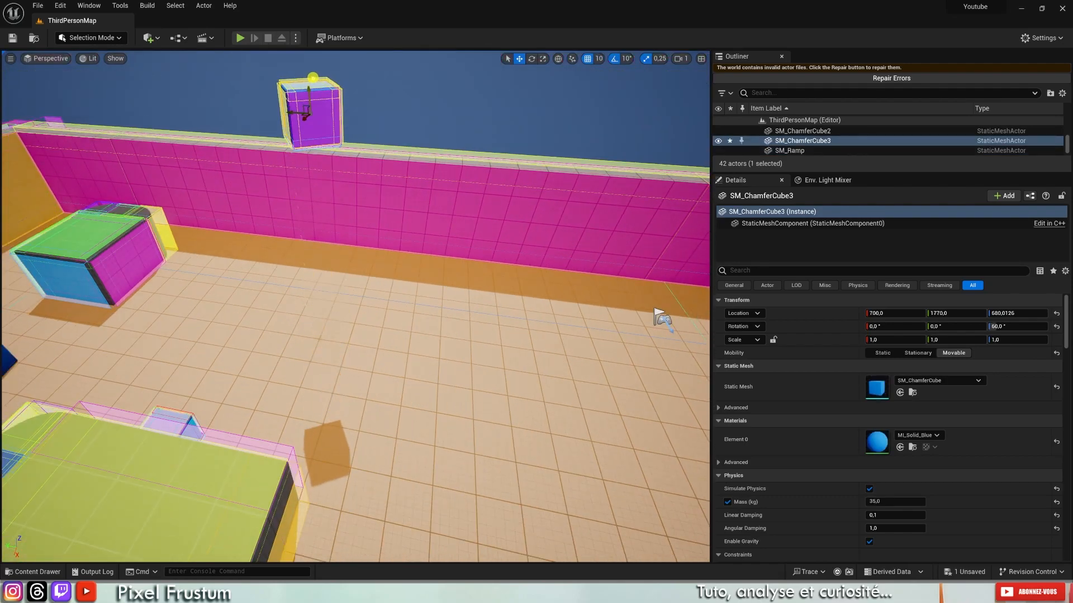
key(f)
drag(361, 320, 352, 139)
Deselect the raised cube and examine the Lumen cards placed on its faces from close up.
right_drag(373, 261, 453, 248)
key(w)
key(s)
key(w)
key(s)
key(w)
key(s)
key(w)
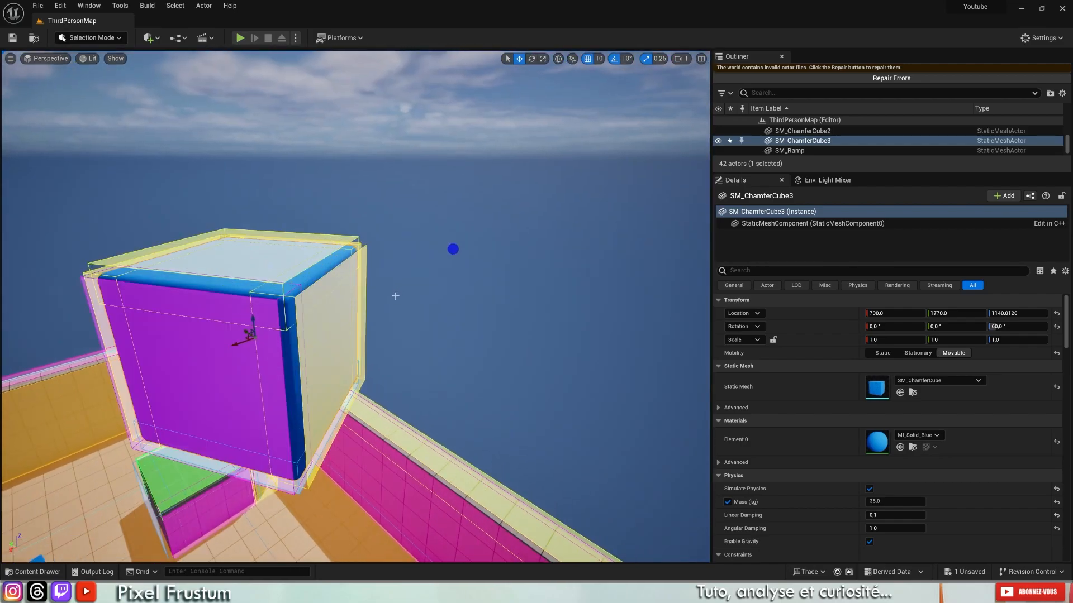
click(332, 325)
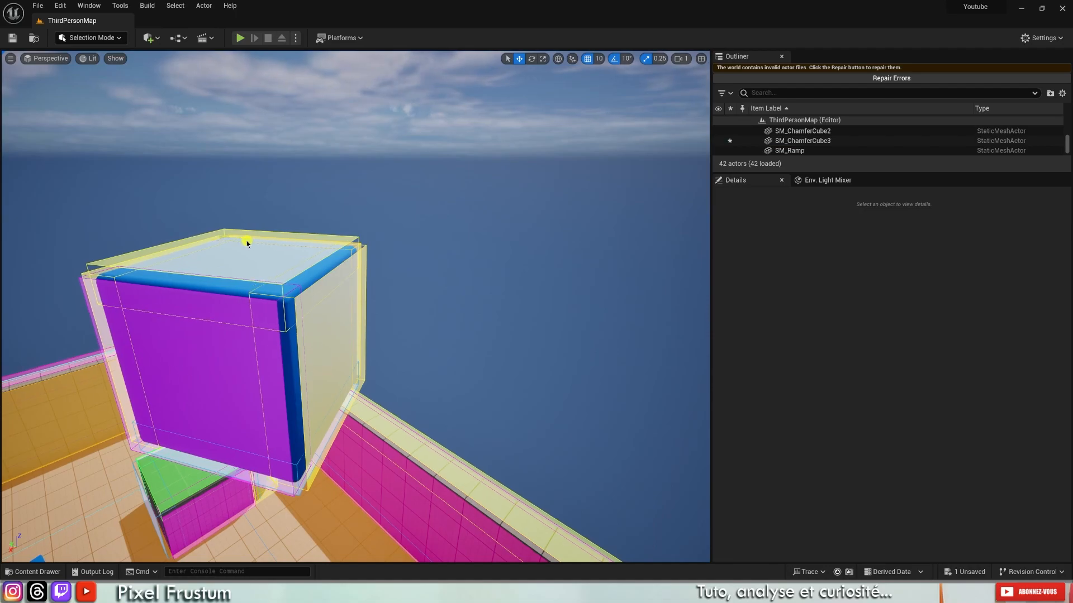
right_drag(387, 299, 336, 311)
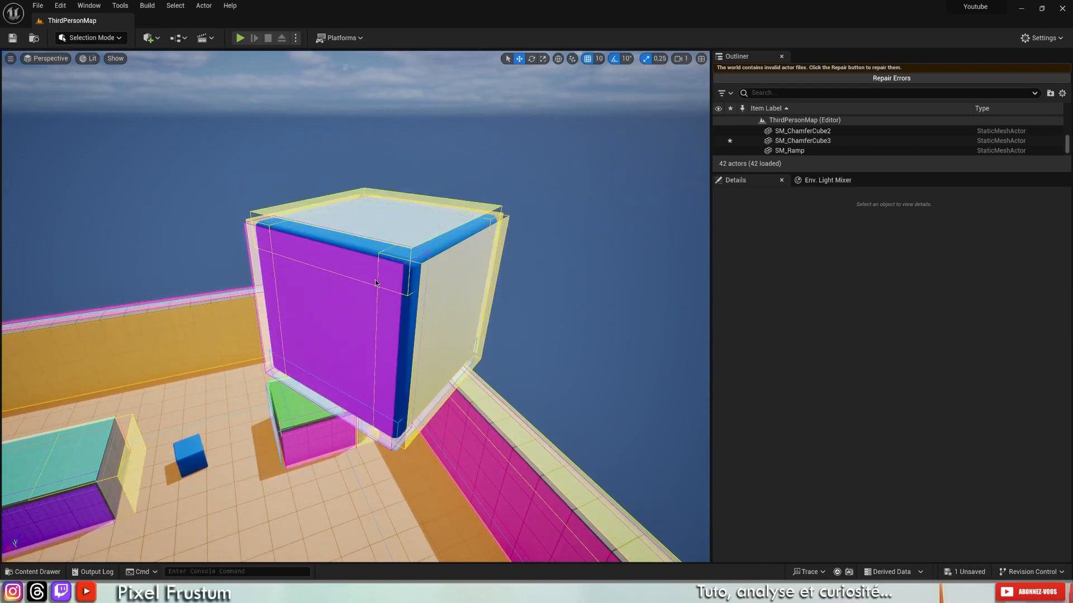
right_drag(364, 277, 372, 269)
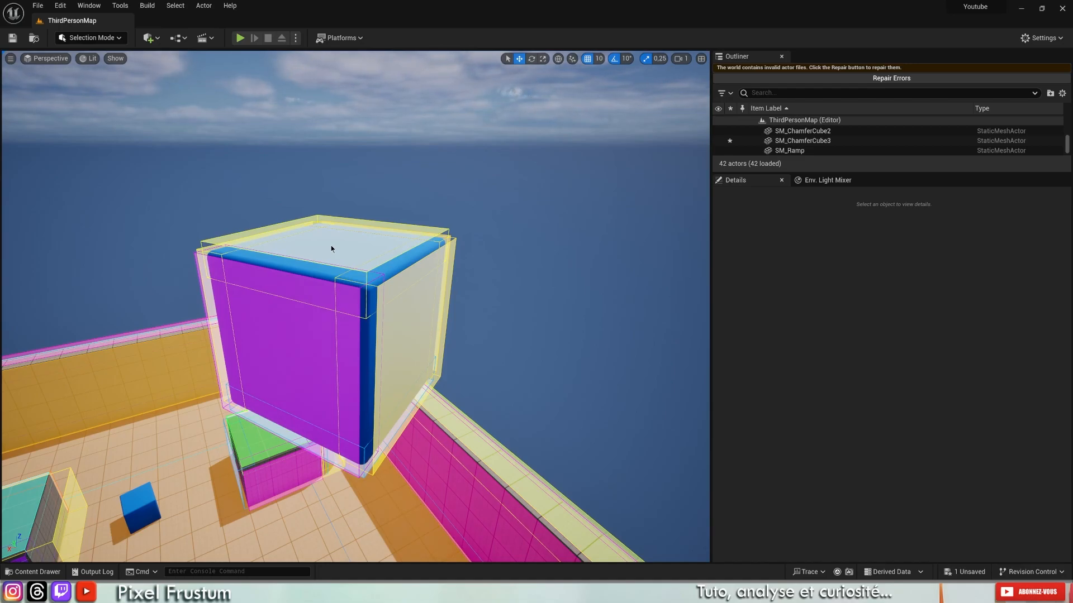
Delete the raised blue cube SM_ChamferCube3 from the level.
right_drag(331, 249, 352, 267)
click(575, 283)
key(Delete)
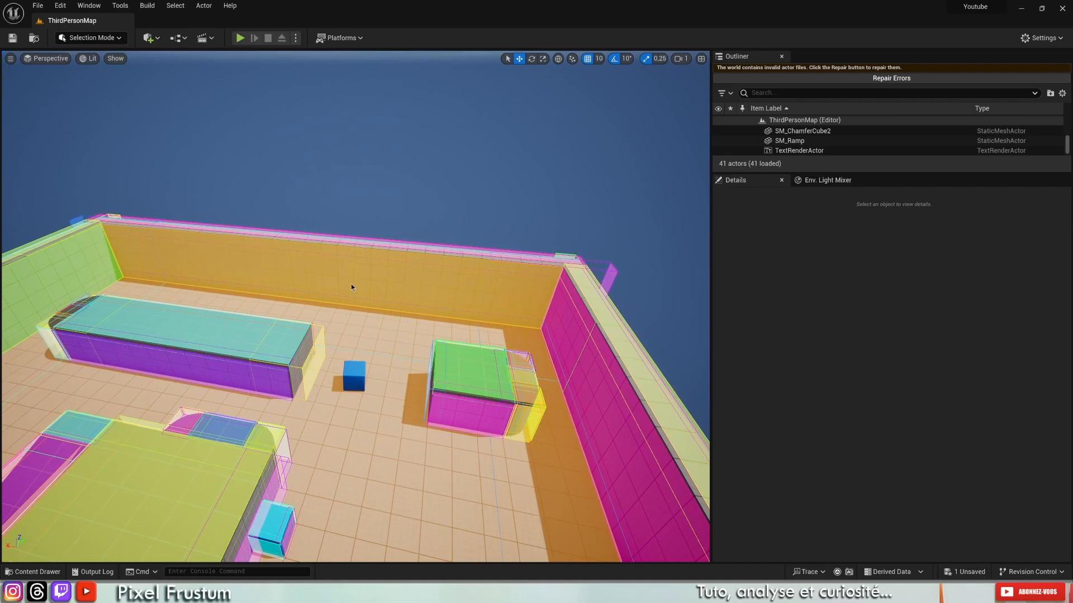
Select the blue cube beside the large central block and examine Lumen card coverage of it and the level at different distances.
right_drag(377, 272, 369, 270)
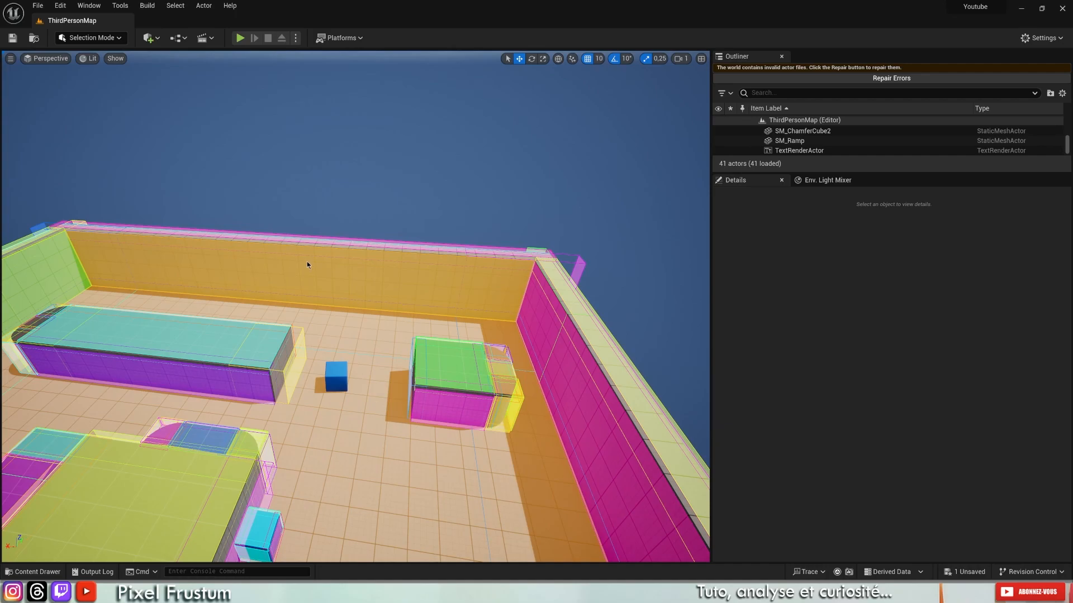
right_drag(442, 248, 428, 407)
key(s)
key(w)
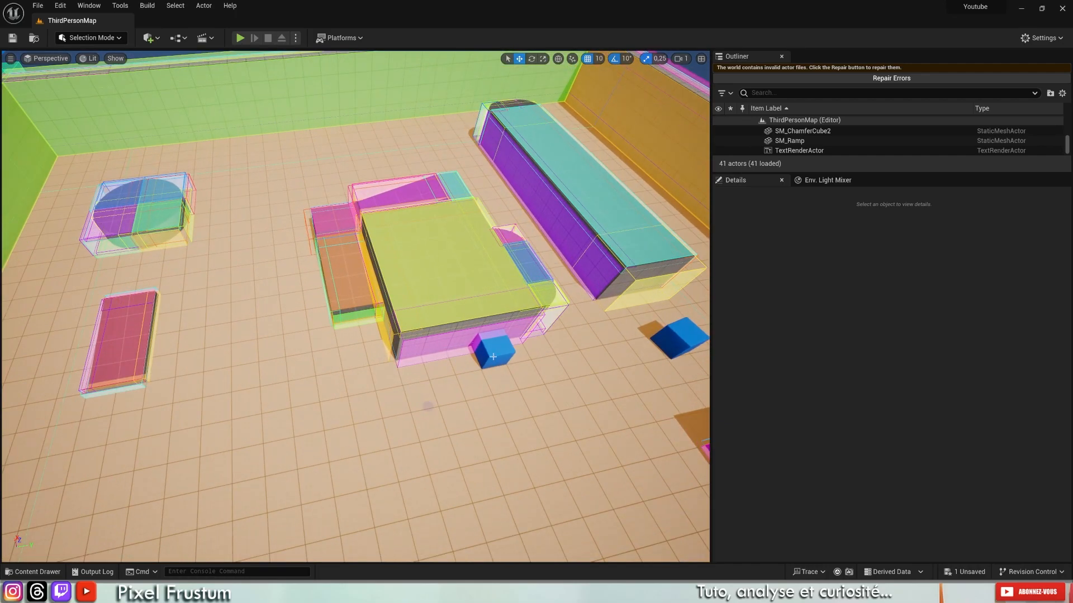
click(497, 353)
key(s)
right_drag(497, 353, 271, 350)
key(w)
key(s)
key(w)
key(s)
scroll(422, 367, down, 5)
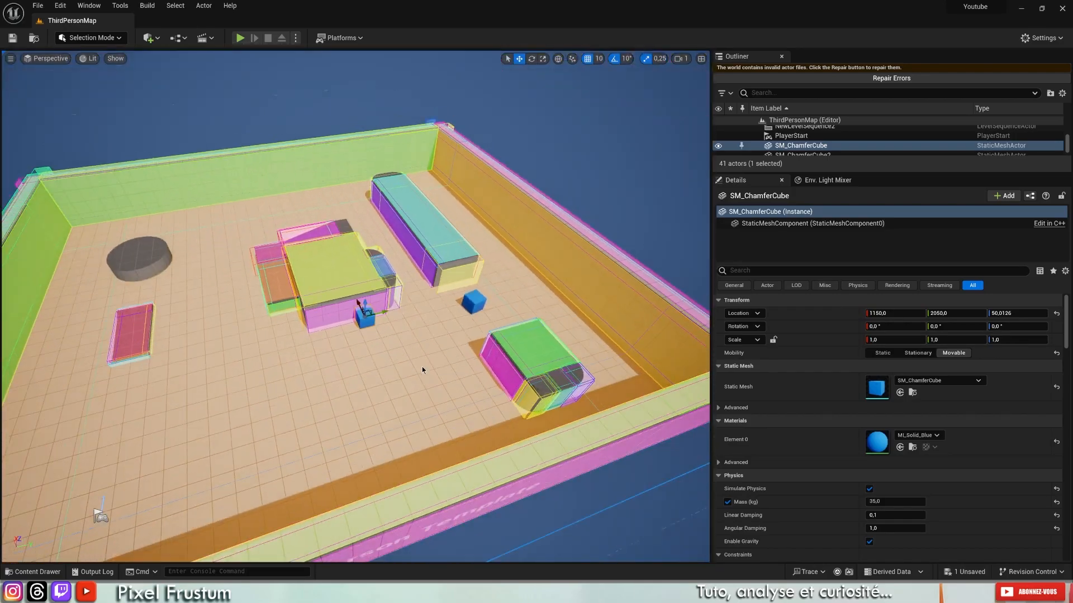
scroll(424, 367, up, 5)
scroll(425, 367, down, 10)
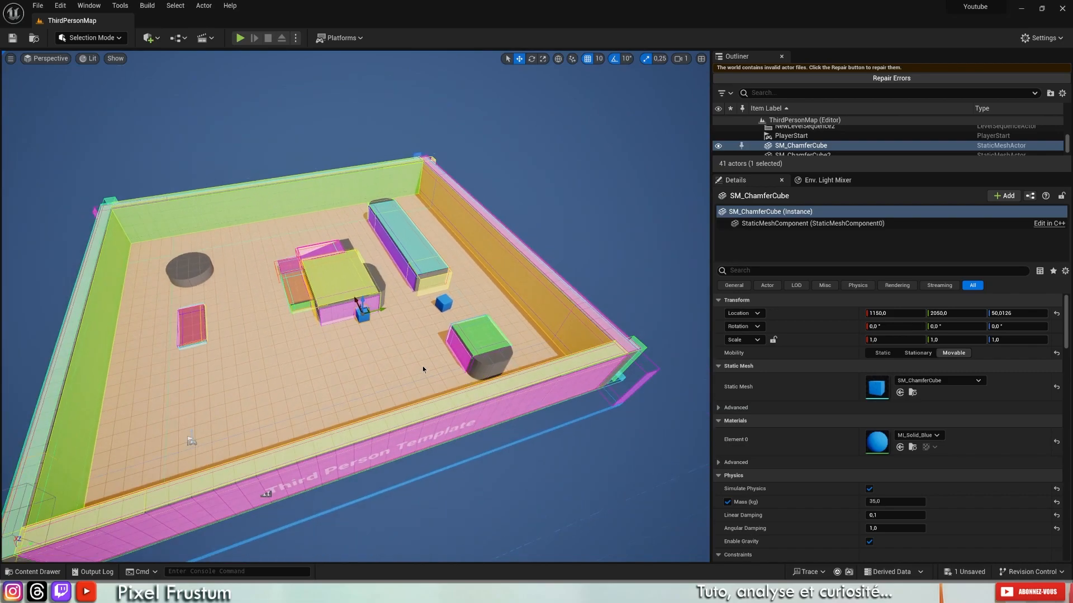
scroll(422, 367, up, 10)
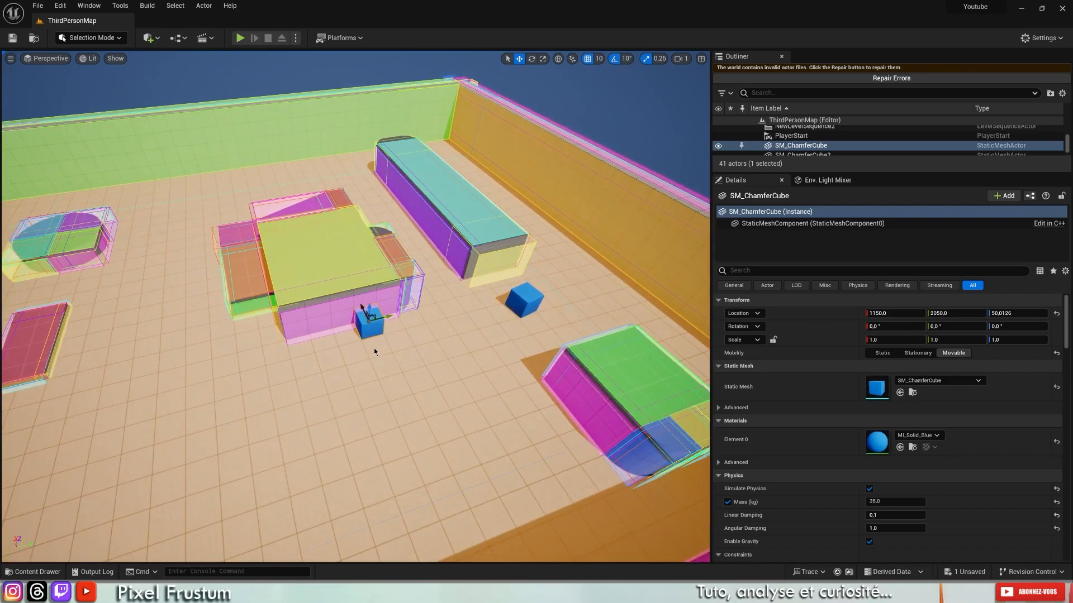
key(w)
right_drag(374, 348, 345, 294)
key(s)
key(w)
key(s)
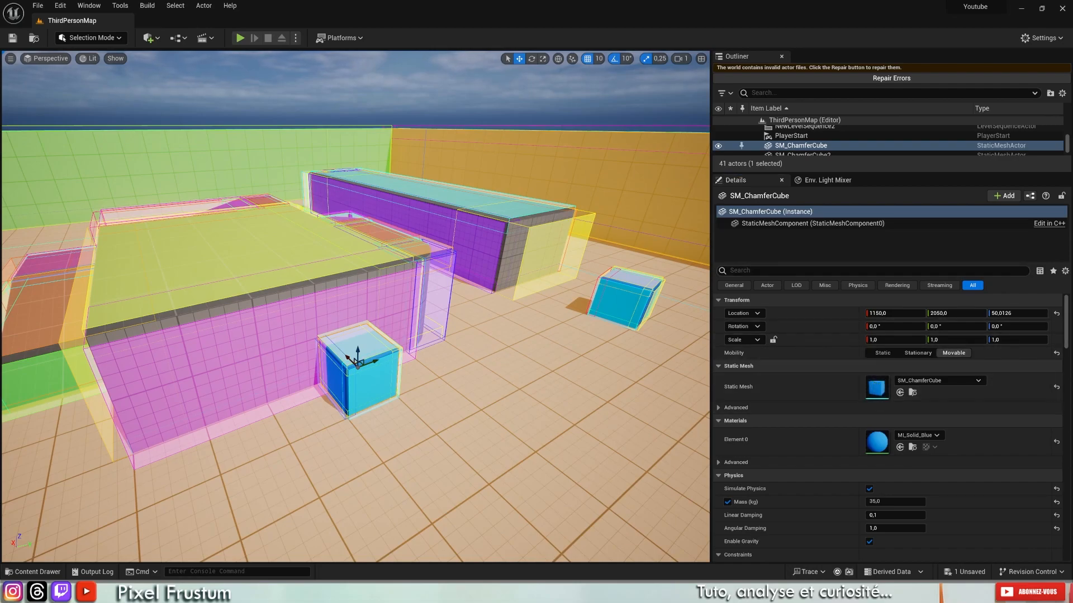
Open the SM_ChamferCube mesh for editing, set Max Lumen Mesh Cards to 32 in the LOD 0 build settings, and apply the changes.
drag(0, 301, 779, 171)
double_click(779, 171)
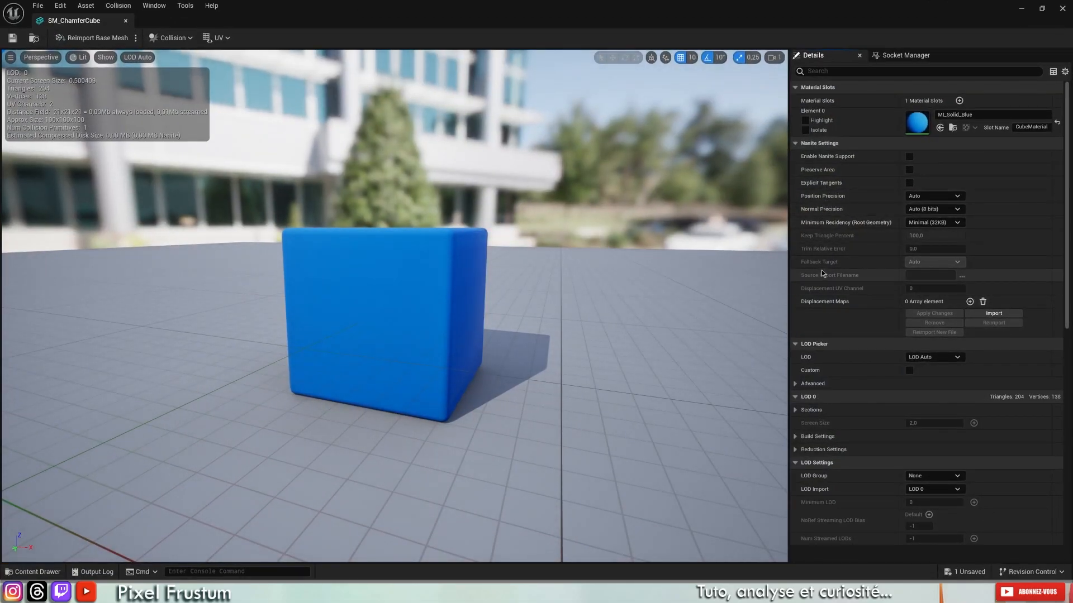
scroll(874, 298, down, 3)
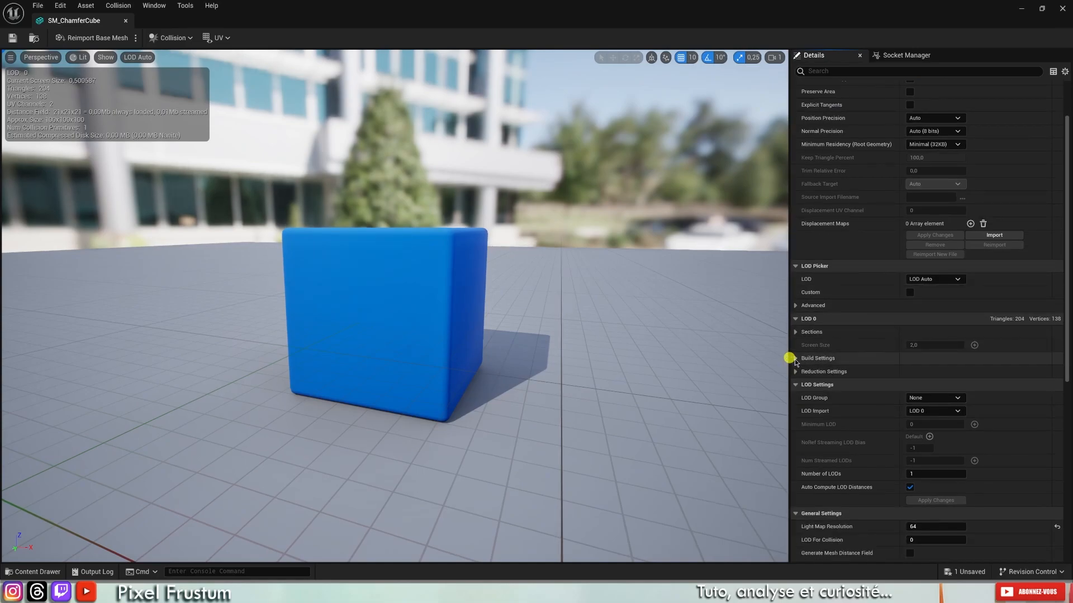
click(794, 359)
scroll(926, 324, down, 2)
scroll(925, 324, down, 2)
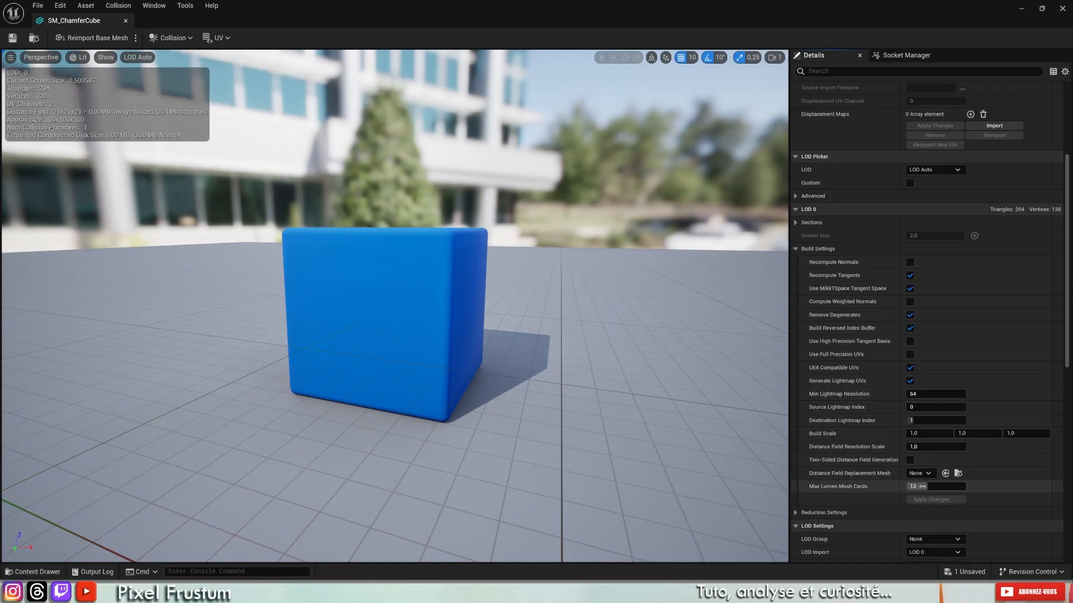
drag(926, 486, 974, 486)
click(927, 500)
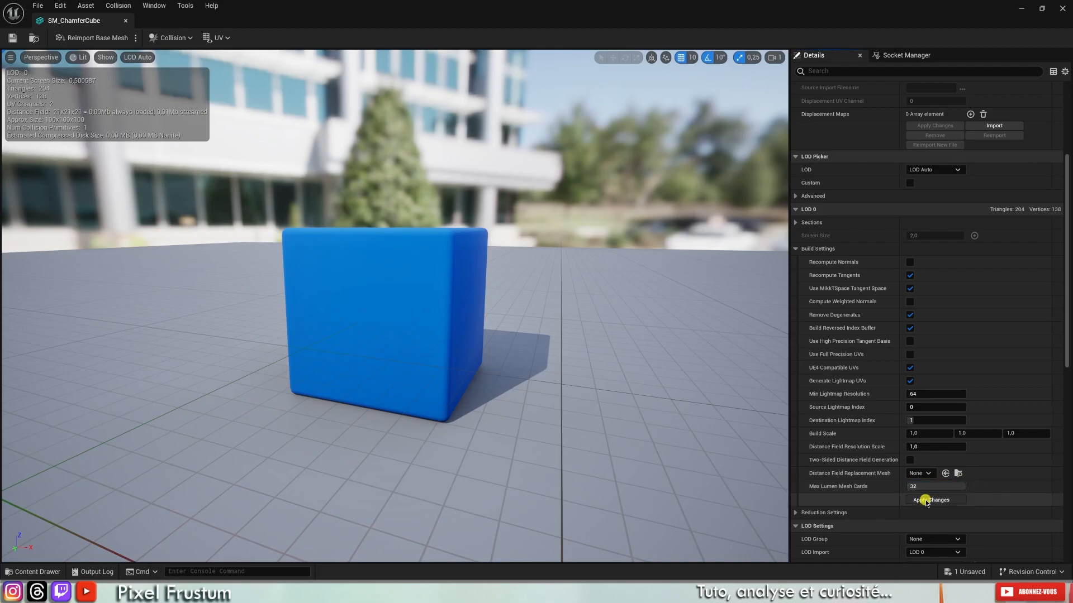
Uncover the level viewport and move the selected cube away from the central block to an X location of 840.
drag(222, 16, 180, 480)
right_drag(328, 343, 371, 353)
drag(255, 342, 391, 377)
right_drag(391, 375, 339, 285)
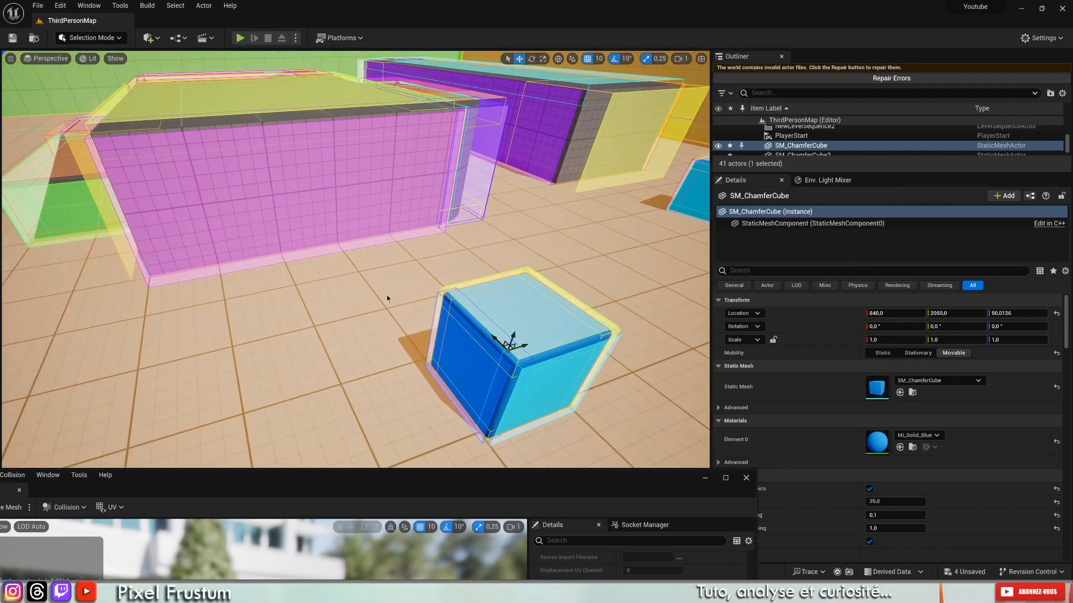
Bring the SM_ChamferCube mesh editor back into view and go to its Max Lumen Mesh Cards setting.
drag(542, 477, 666, 493)
drag(582, 499, 649, 136)
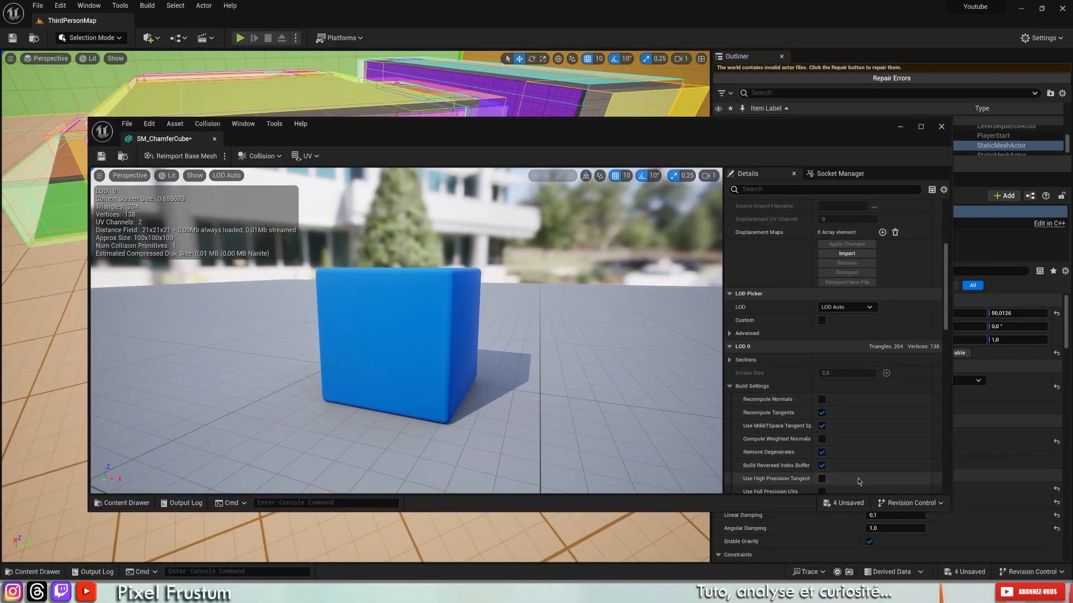
scroll(851, 466, down, 3)
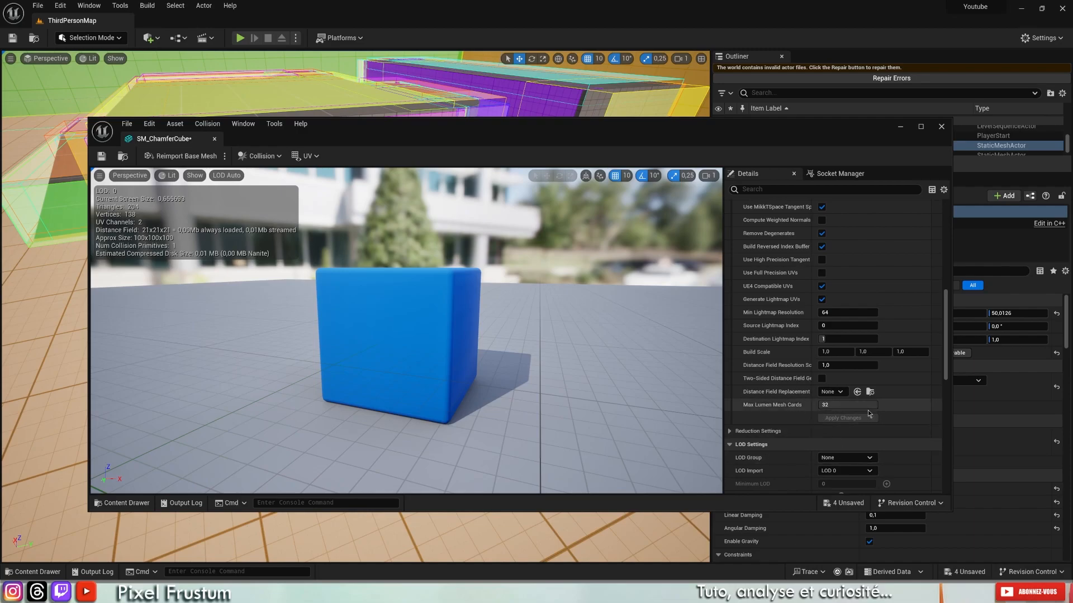